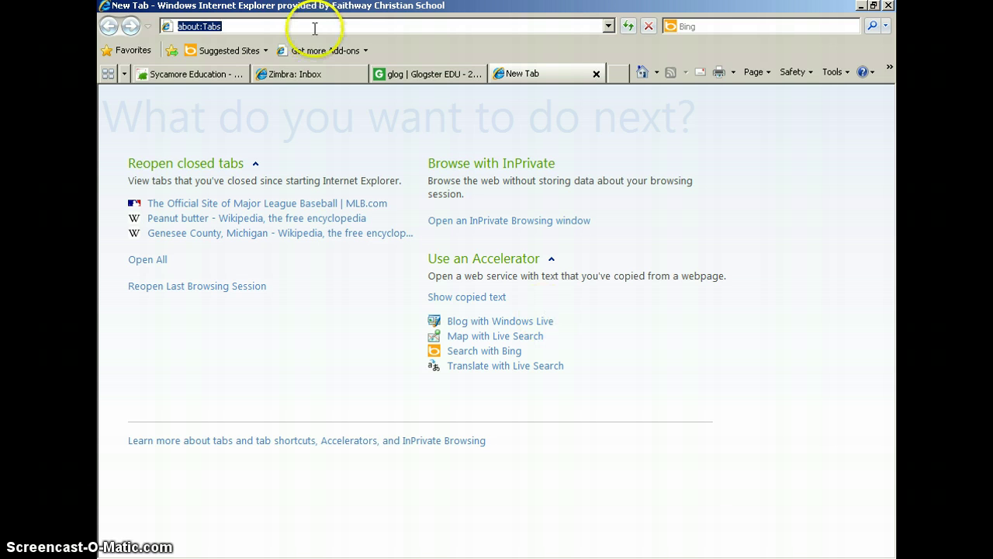
{"action": "left_click_drag", "start_coordinate": [315, 28], "coordinate": [150, 25]}
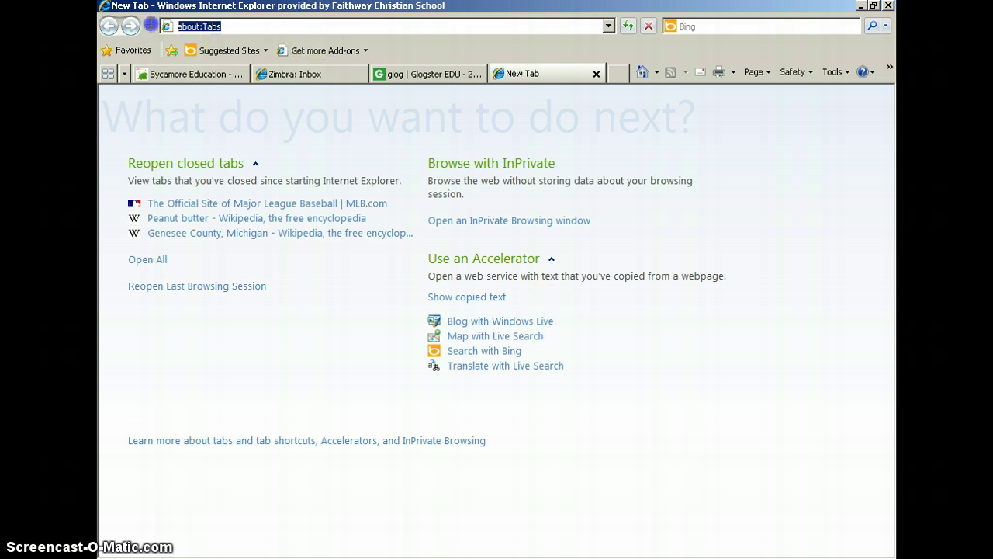
{"action": "type", "text": "www.google."}
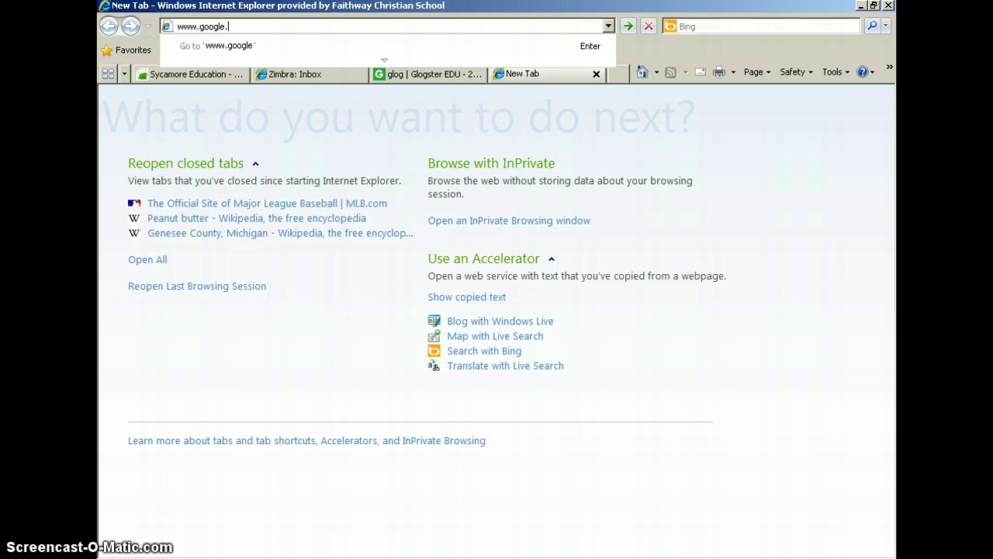
{"action": "type", "text": "com"}
{"action": "key", "text": "Return"}
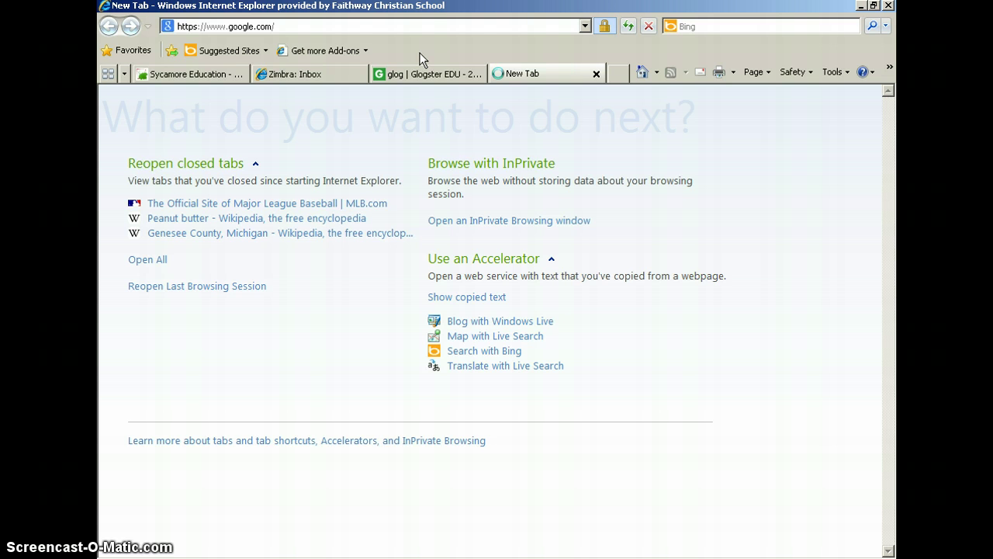
{"action": "left_click", "coordinate": [458, 44]}
Step: Switch to Google Images and search for 'pitbull puppies'
{"action": "left_click", "coordinate": [277, 103]}
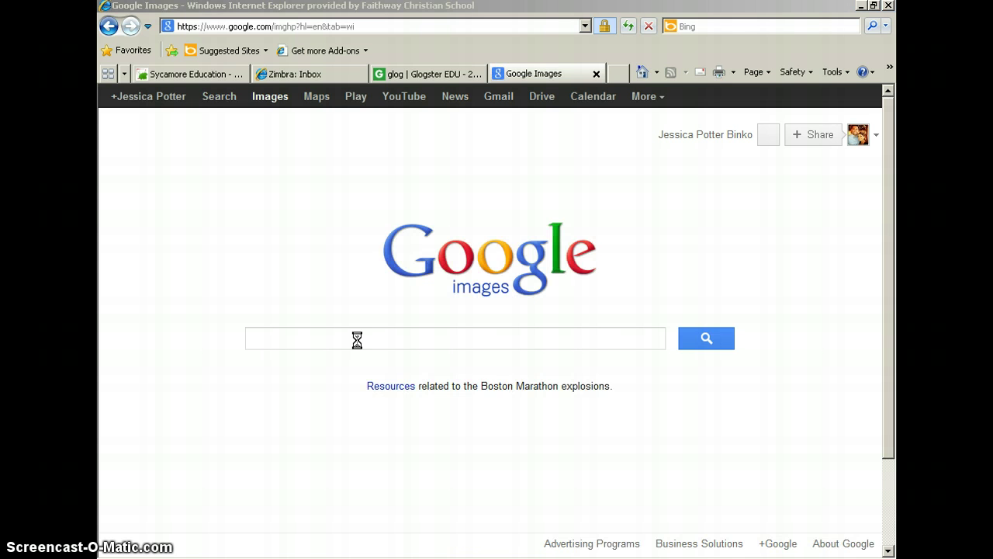
{"action": "left_click", "coordinate": [364, 338]}
{"action": "left_click", "coordinate": [370, 335]}
{"action": "type", "text": "pi"}
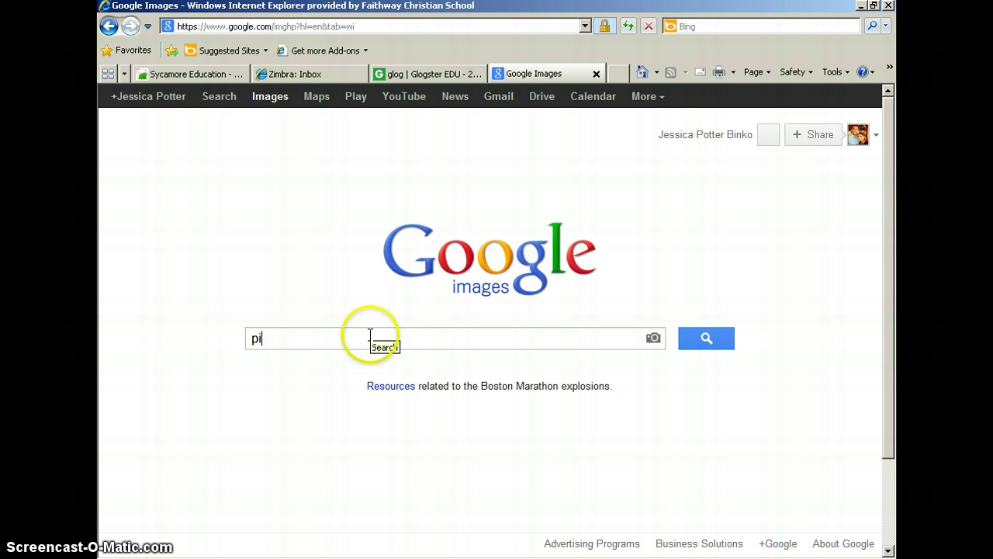
{"action": "type", "text": "tbul"}
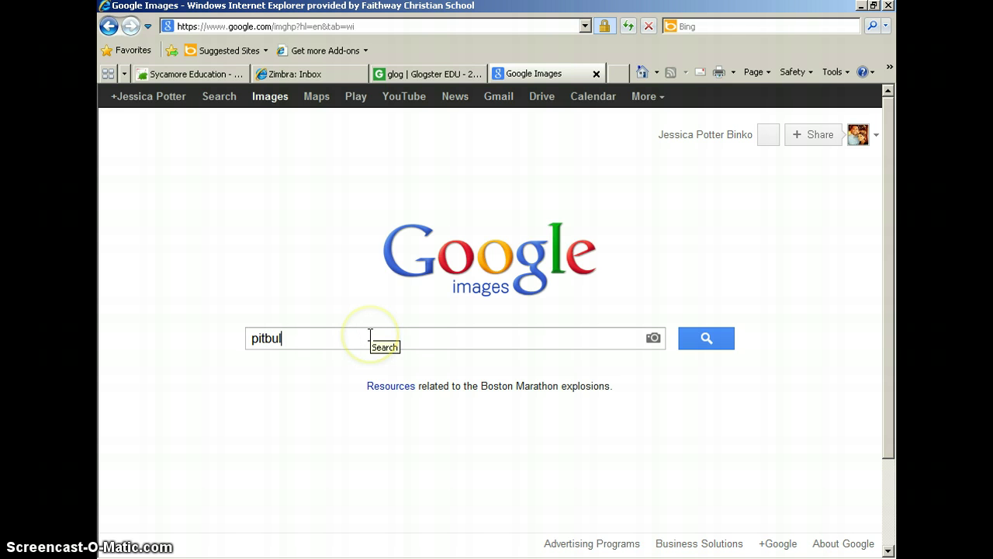
{"action": "left_click", "coordinate": [370, 335]}
{"action": "type", "text": "l p"}
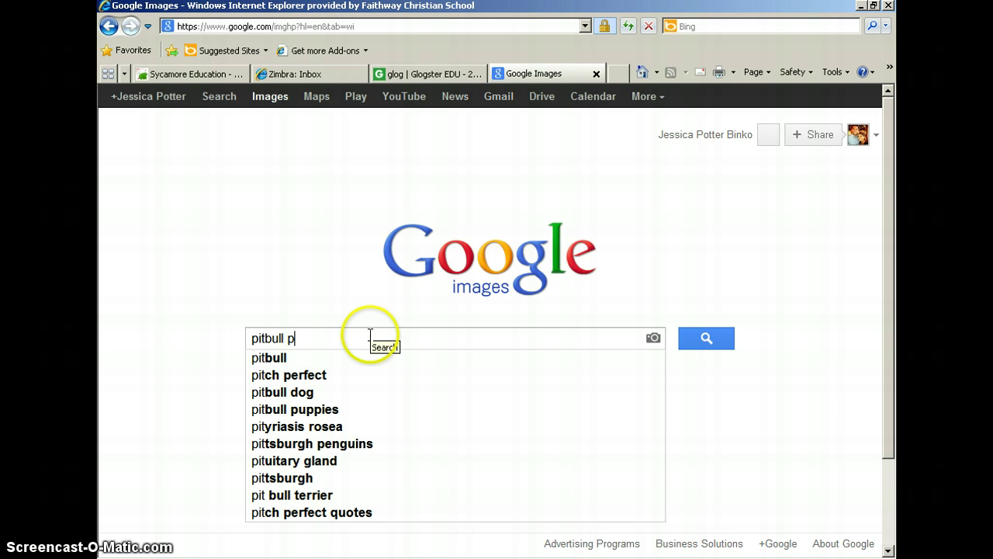
{"action": "type", "text": "uppies"}
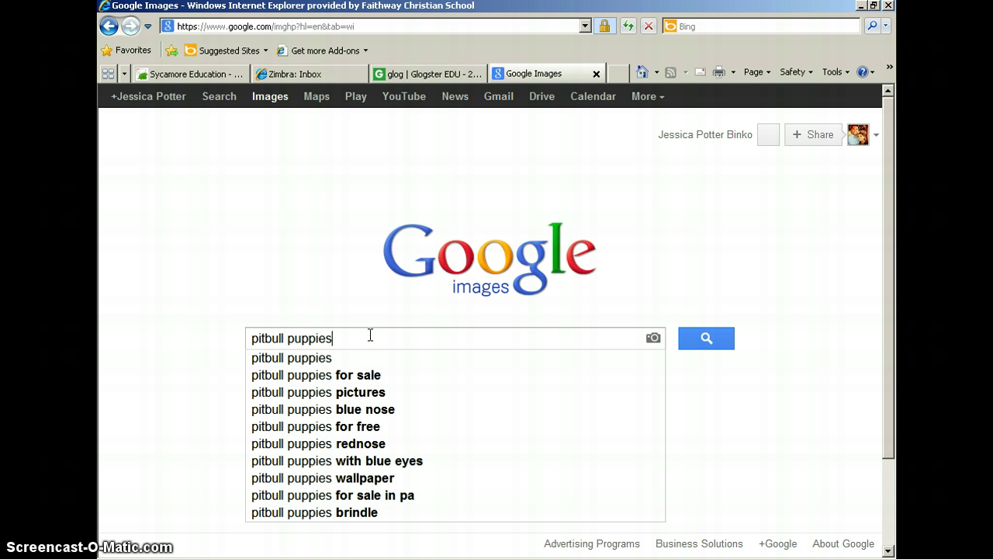
{"action": "key", "text": "Return"}
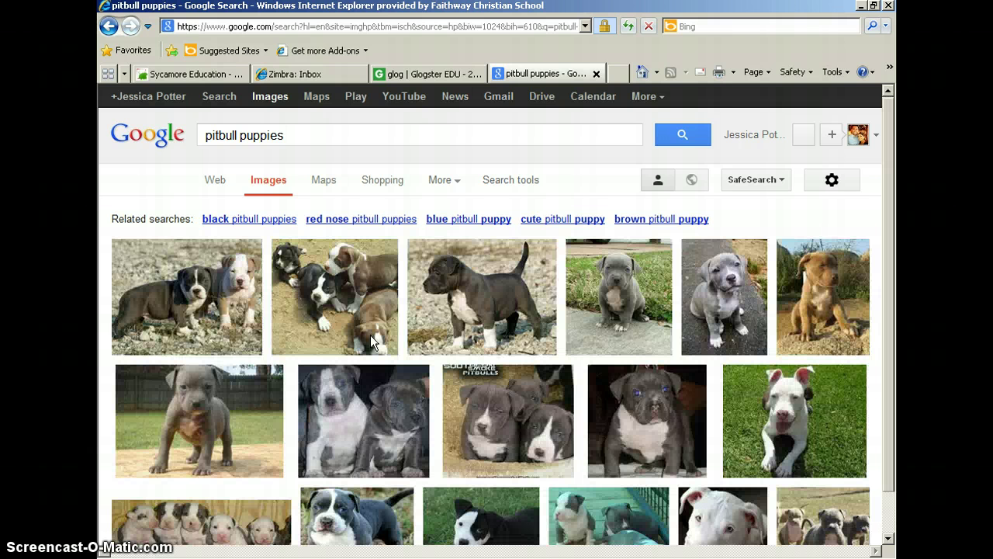
Step: Open the 520 × 390 result page of the grey puppy standing on the wooden board
{"action": "left_click", "coordinate": [413, 252]}
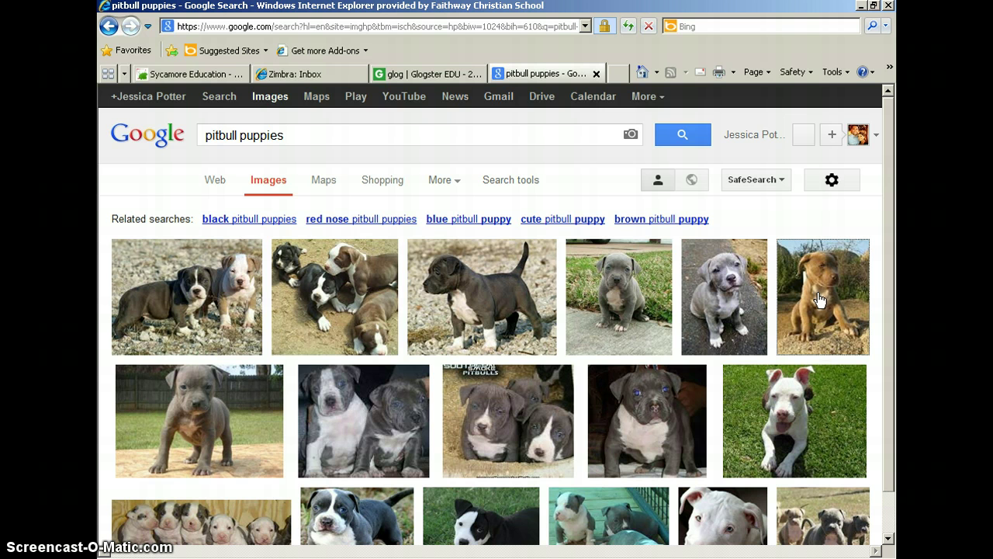
{"action": "left_click", "coordinate": [820, 300]}
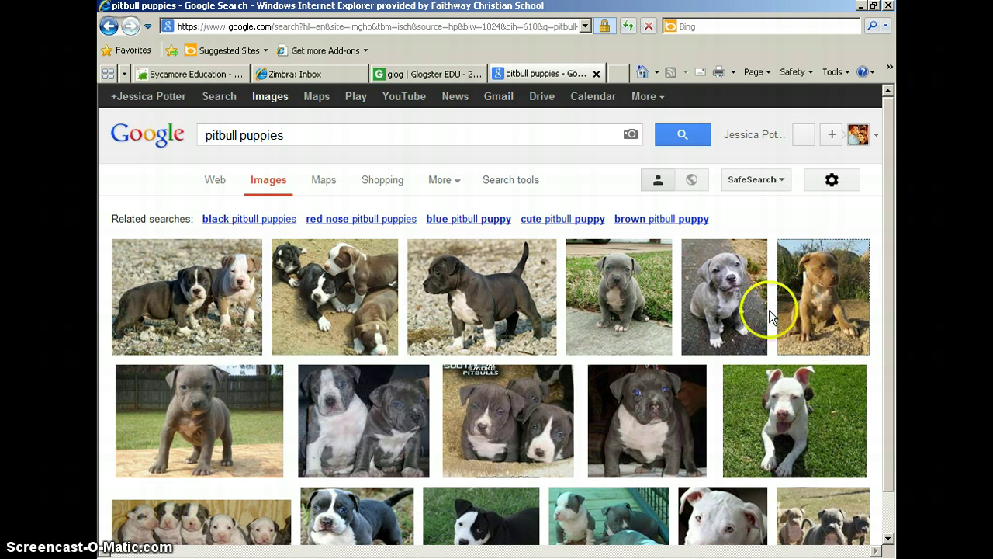
{"action": "left_click", "coordinate": [814, 304]}
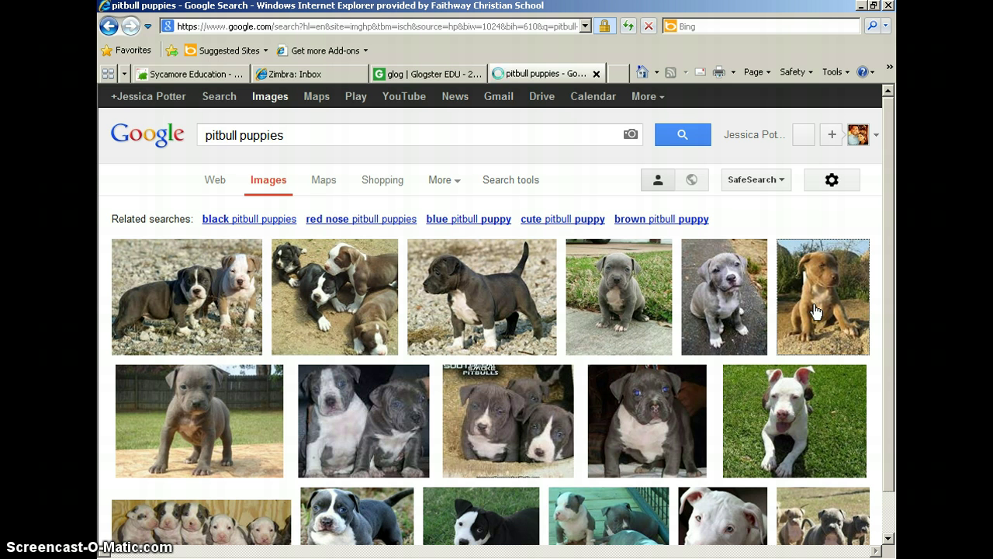
{"action": "left_click", "coordinate": [836, 304]}
{"action": "left_click", "coordinate": [830, 293]}
{"action": "left_click", "coordinate": [831, 290]}
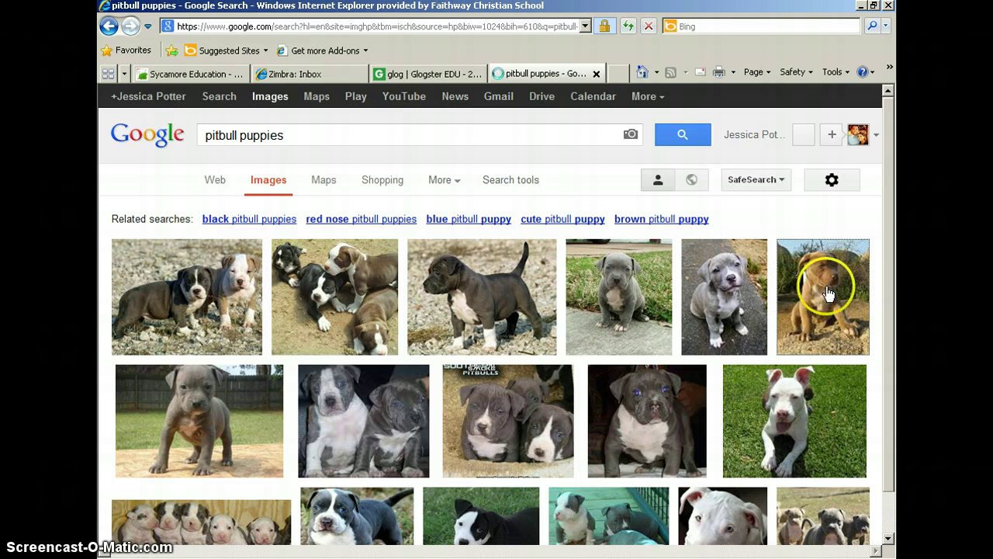
{"action": "left_click", "coordinate": [207, 429]}
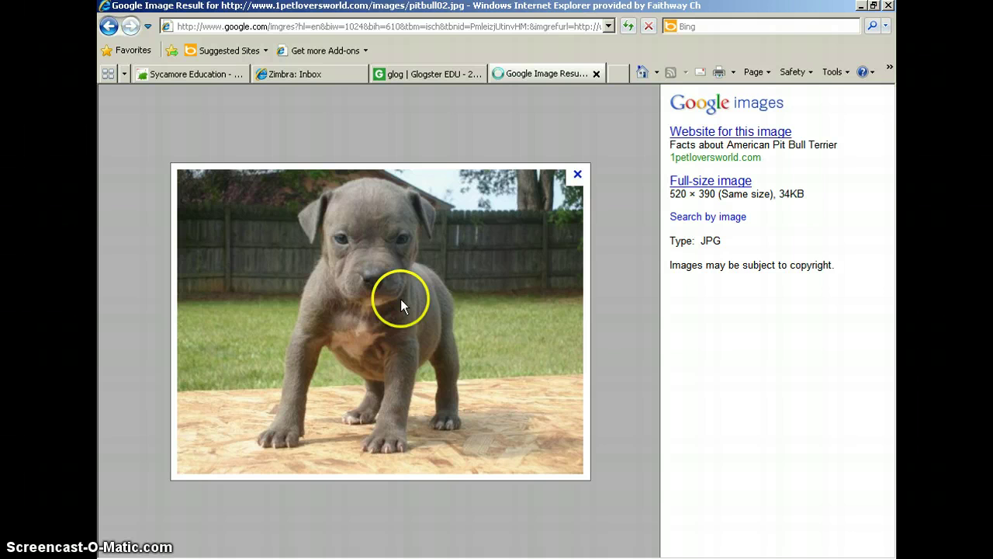
Step: Save the grey puppy picture to My Pictures as the JPEG 'Pitbullpuppy'
{"action": "right_click", "coordinate": [400, 299]}
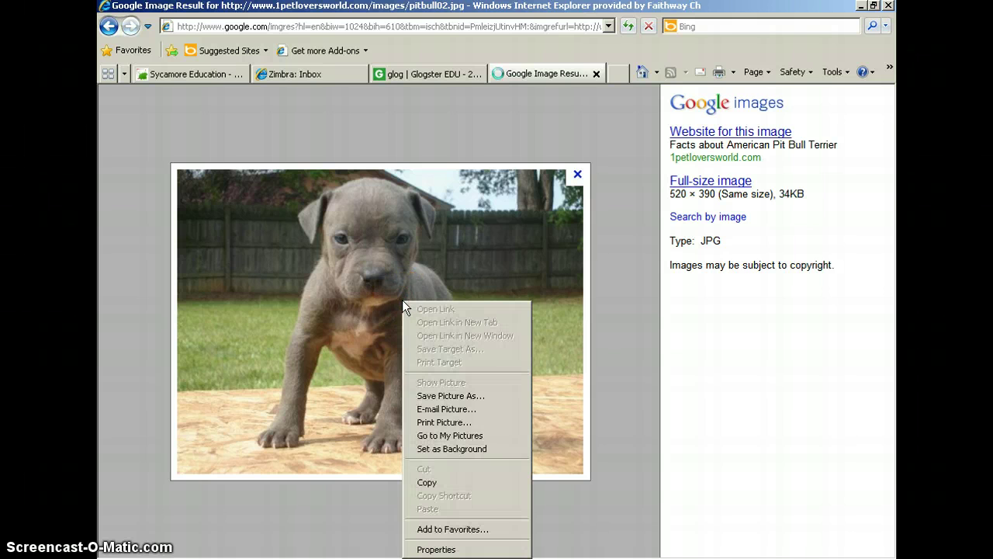
{"action": "left_click", "coordinate": [473, 396]}
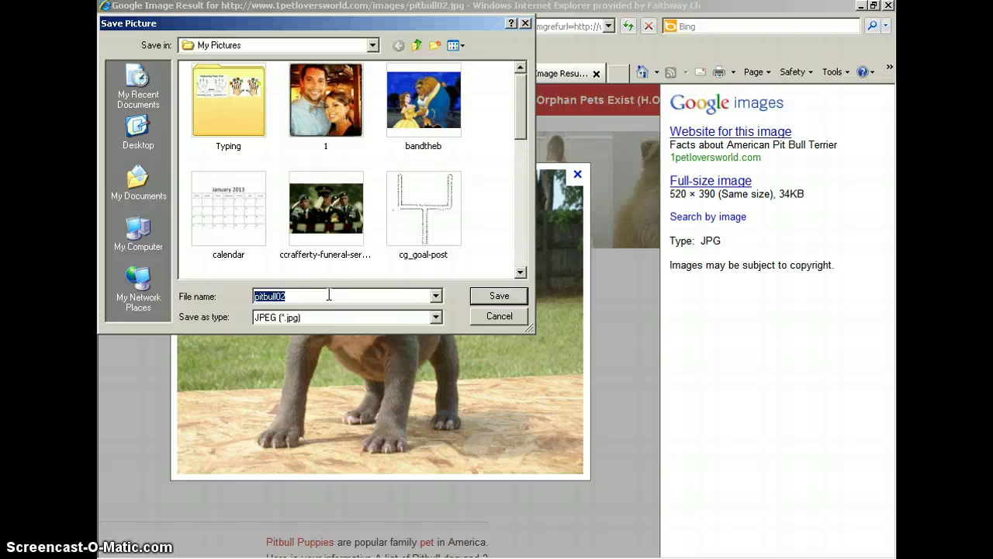
{"action": "type", "text": "Pitbullpuppy"}
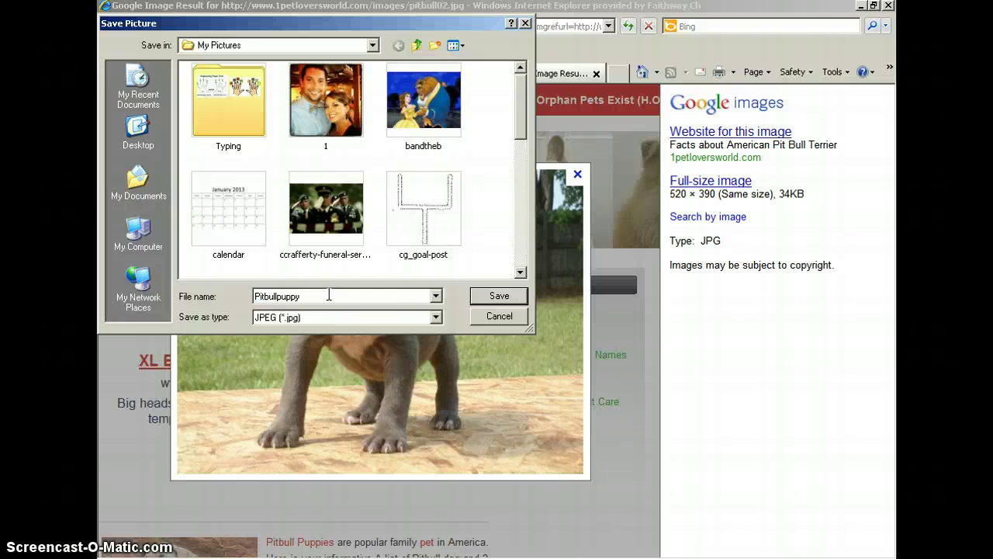
{"action": "left_click", "coordinate": [503, 298]}
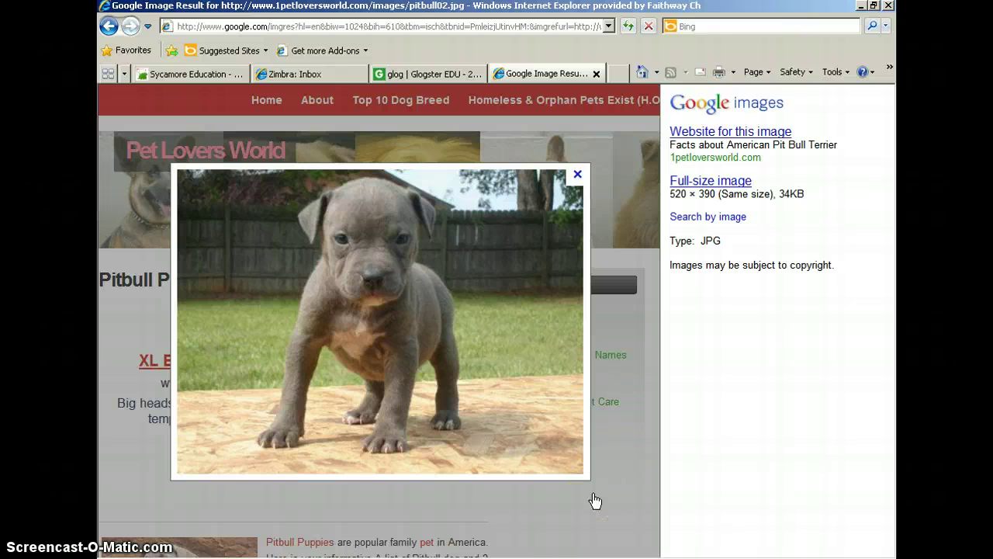
{"action": "left_click", "coordinate": [411, 78]}
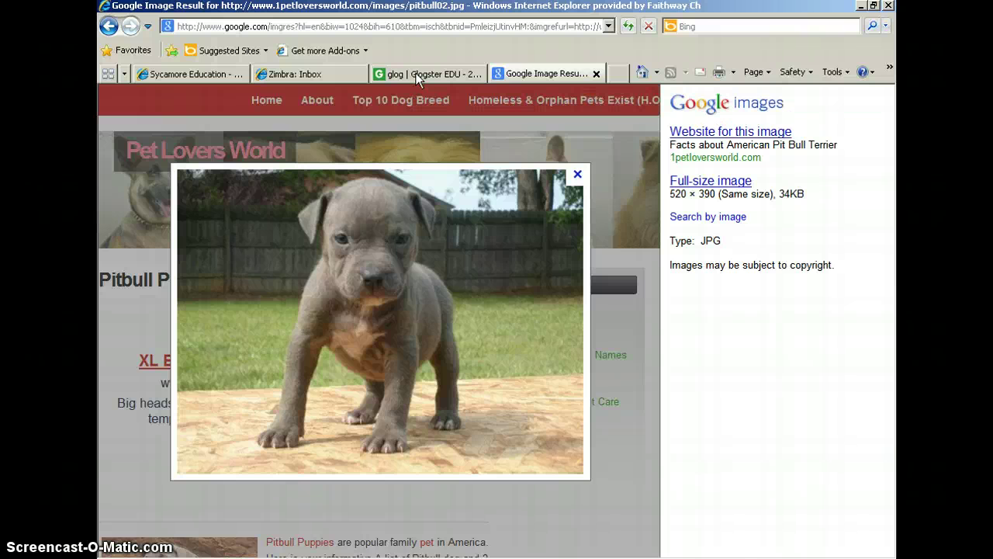
Step: Select the empty image slot on the glog and bring up the image library's upload picker
{"action": "left_click", "coordinate": [425, 76]}
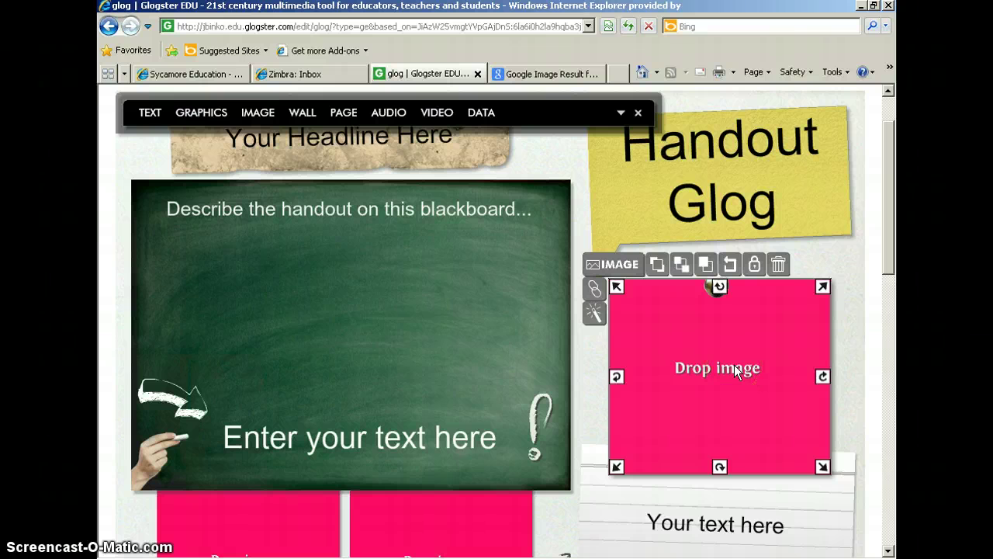
{"action": "left_click", "coordinate": [620, 268]}
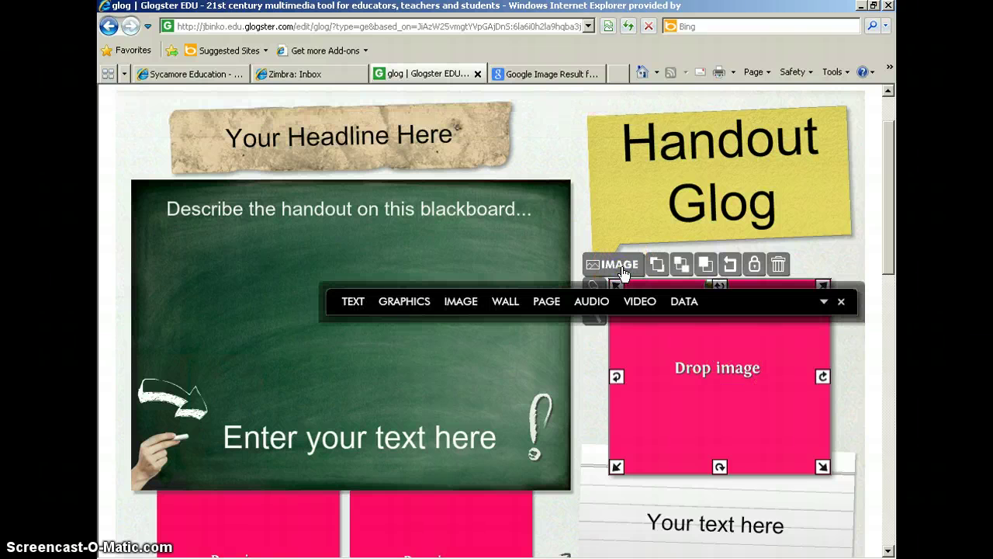
{"action": "left_click", "coordinate": [461, 303]}
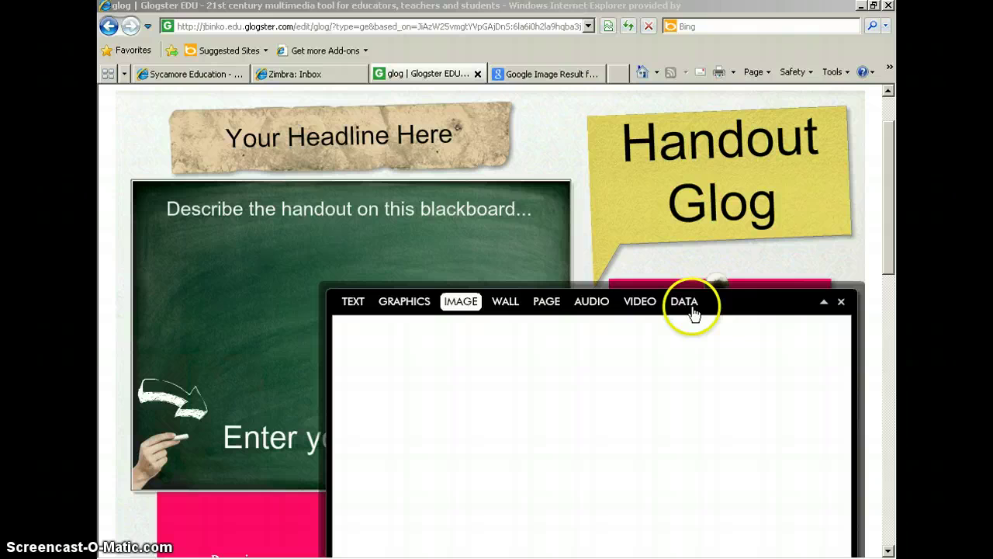
{"action": "scroll", "coordinate": [805, 295], "scroll_direction": "down", "scroll_amount": 3}
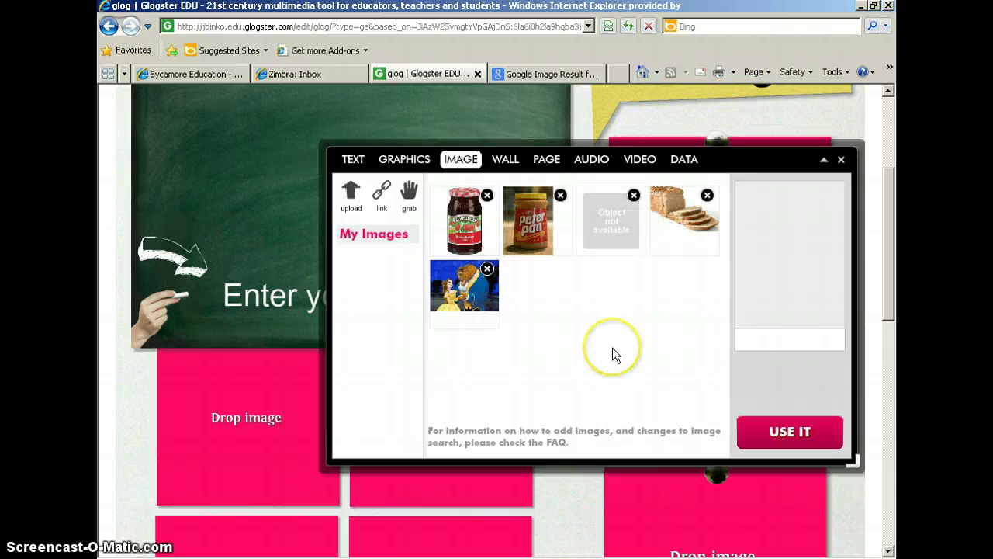
{"action": "left_click", "coordinate": [587, 345]}
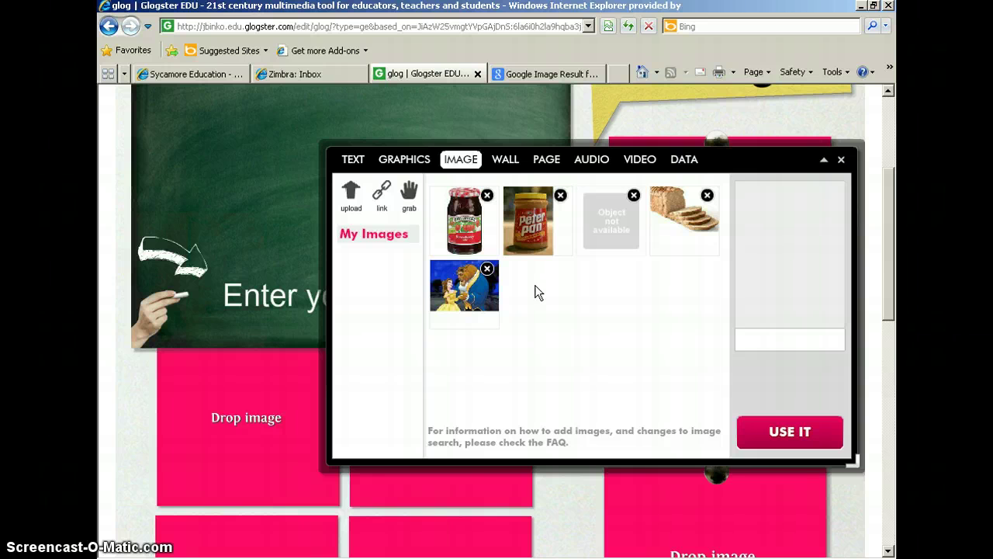
{"action": "left_click", "coordinate": [353, 195]}
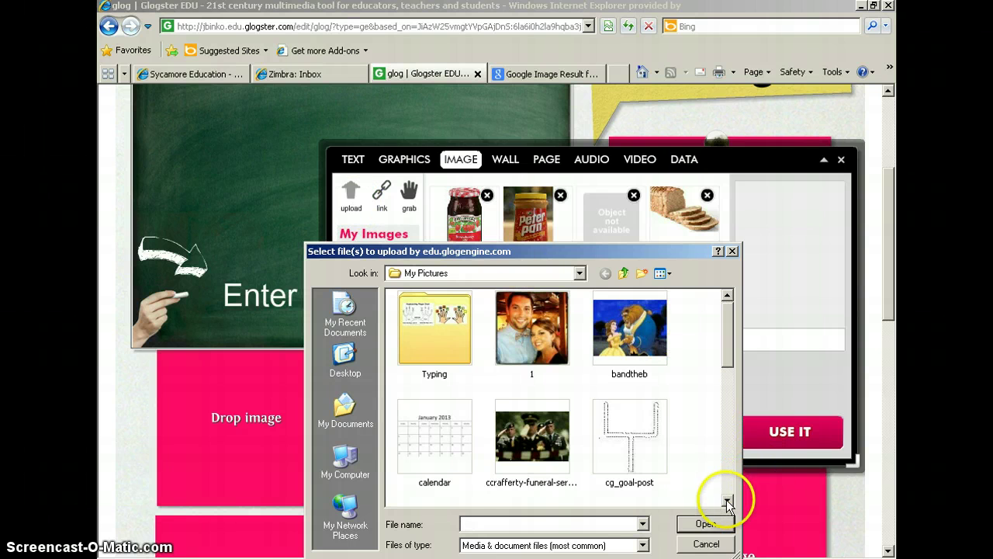
Step: Pick Pitbullpuppy in the file picker and upload it
{"action": "left_click", "coordinate": [728, 500]}
{"action": "left_click", "coordinate": [728, 500]}
{"action": "left_click", "coordinate": [728, 501]}
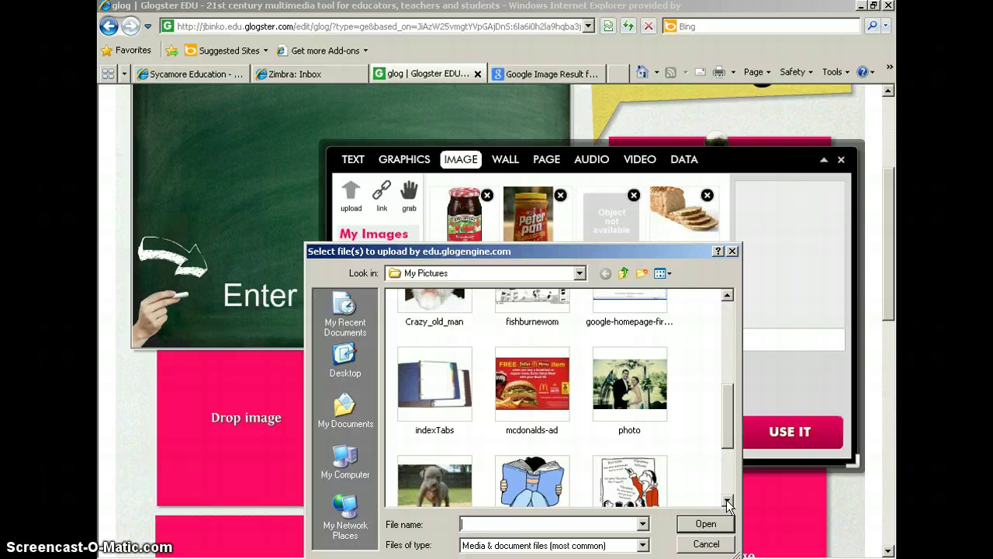
{"action": "left_click", "coordinate": [727, 502]}
{"action": "left_click", "coordinate": [727, 502]}
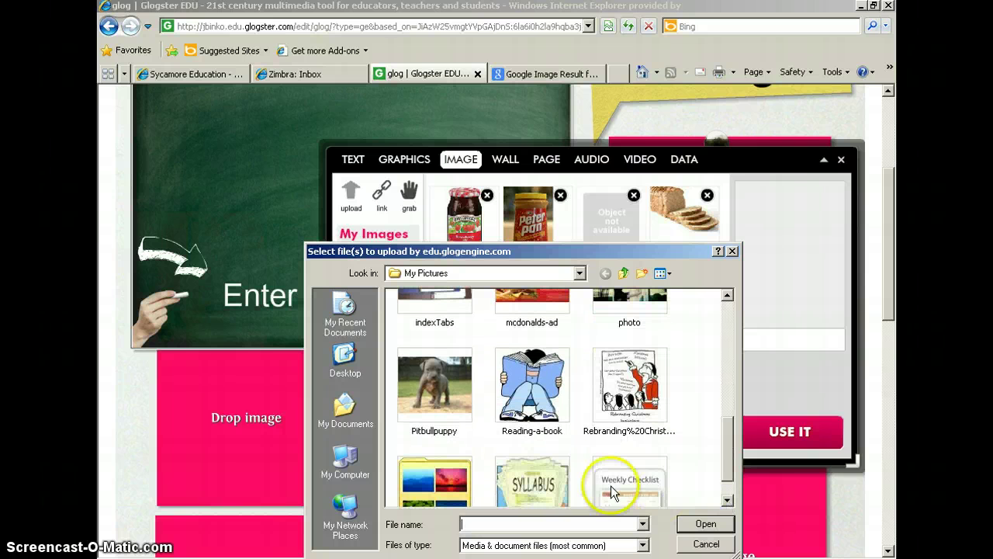
{"action": "left_click", "coordinate": [455, 388]}
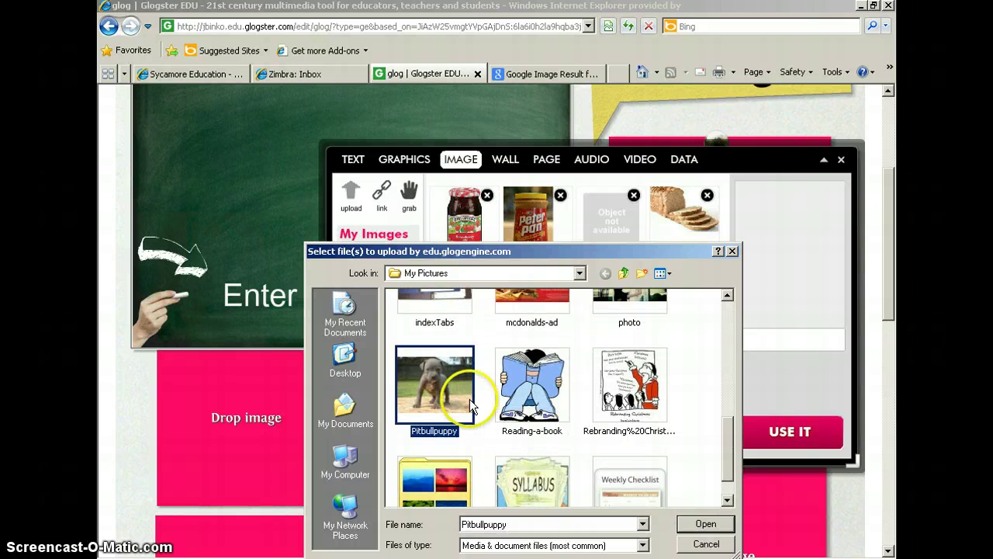
{"action": "left_click", "coordinate": [705, 524]}
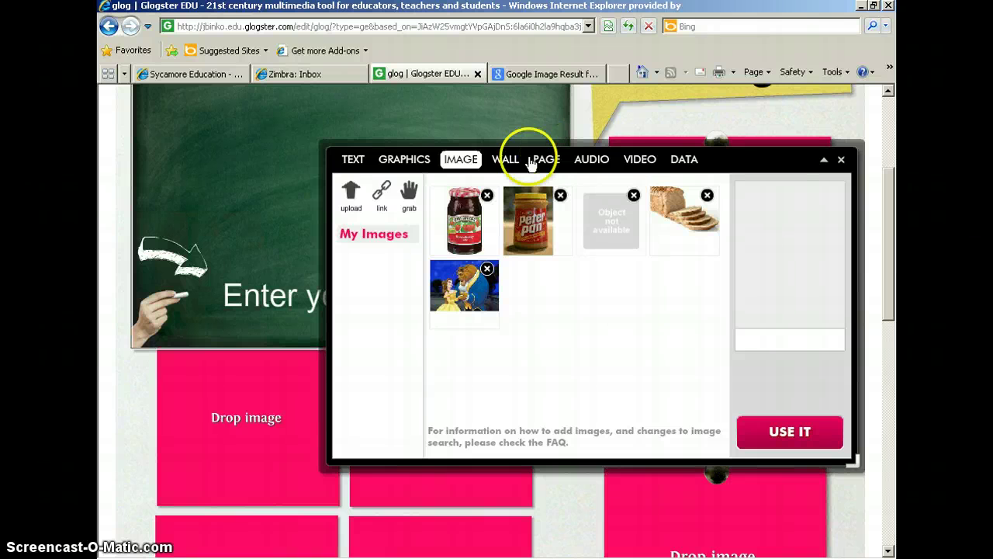
Step: Retry the Pitbullpuppy upload so the photo appears first in My Images
{"action": "left_click", "coordinate": [353, 194]}
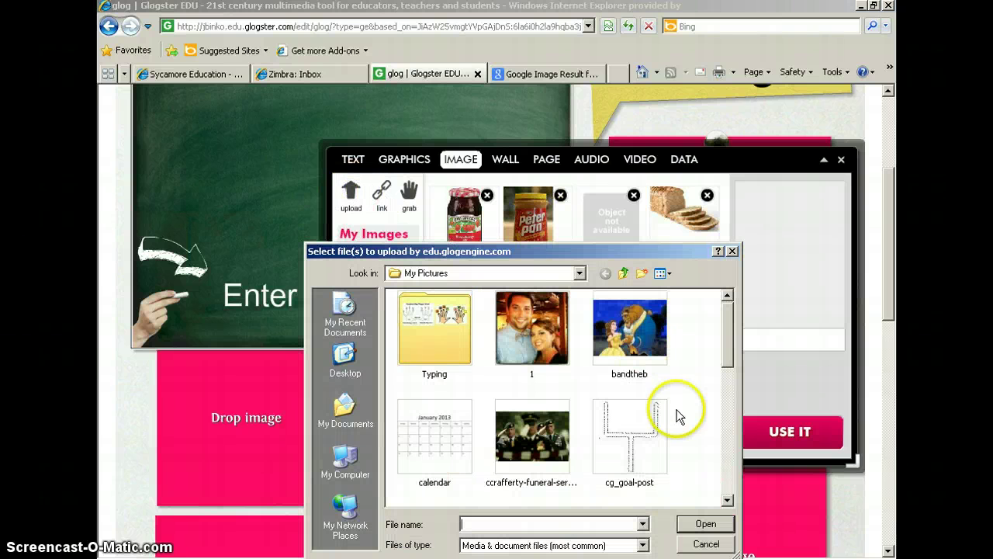
{"action": "left_click", "coordinate": [728, 500]}
{"action": "left_click", "coordinate": [728, 501]}
{"action": "left_click", "coordinate": [728, 500]}
{"action": "left_click", "coordinate": [728, 501]}
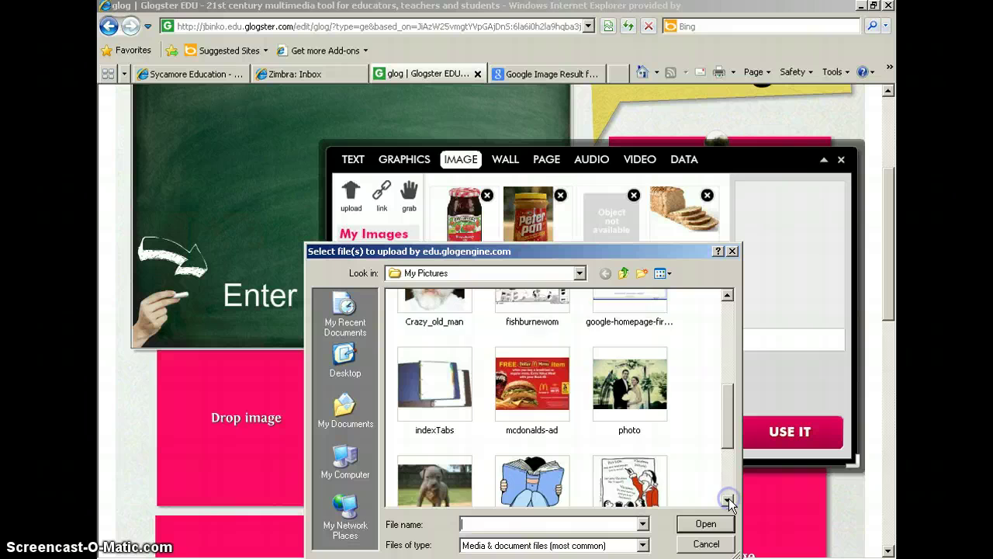
{"action": "left_click", "coordinate": [431, 399]}
{"action": "left_click", "coordinate": [706, 524]}
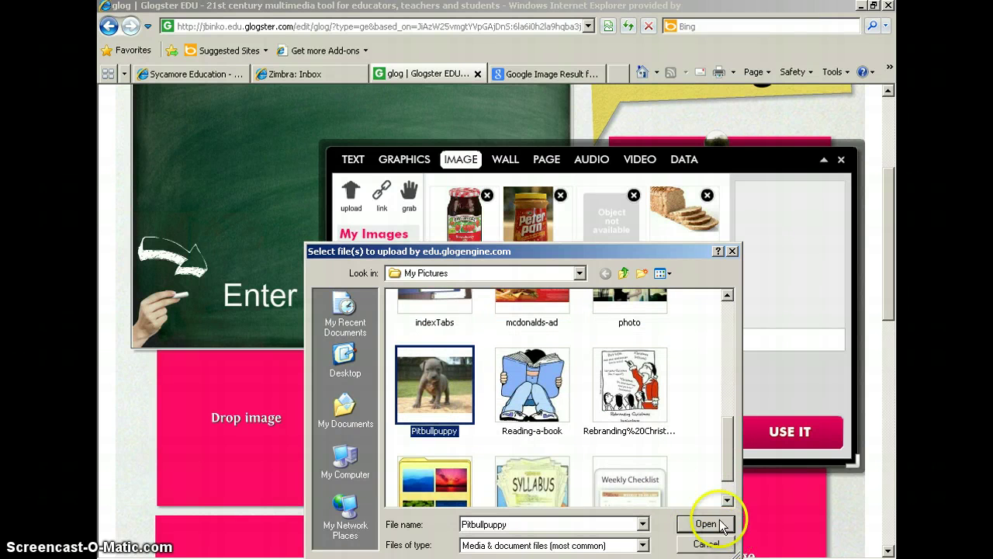
{"action": "left_click", "coordinate": [699, 508]}
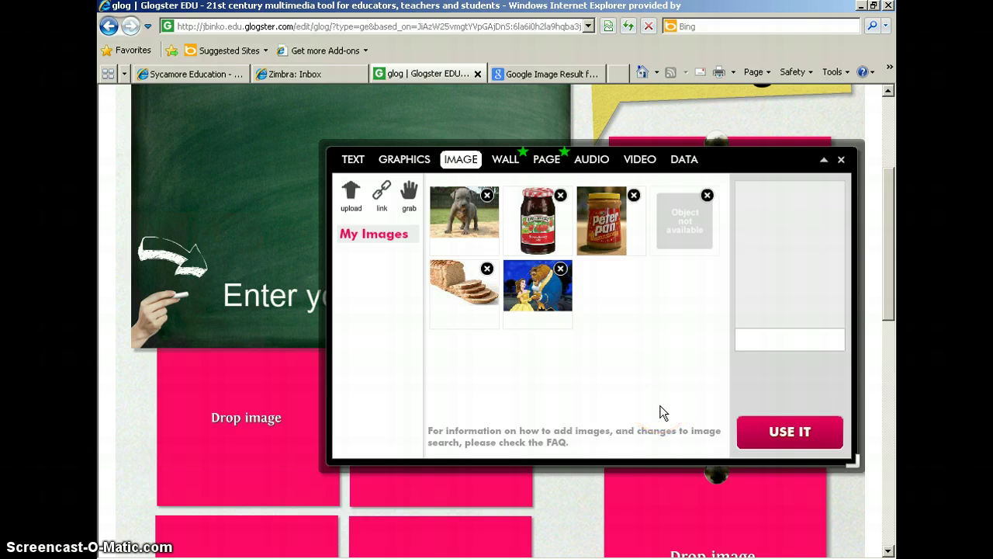
Step: Add a framed copy of the puppy photo and place it on the glog
{"action": "left_click", "coordinate": [477, 231]}
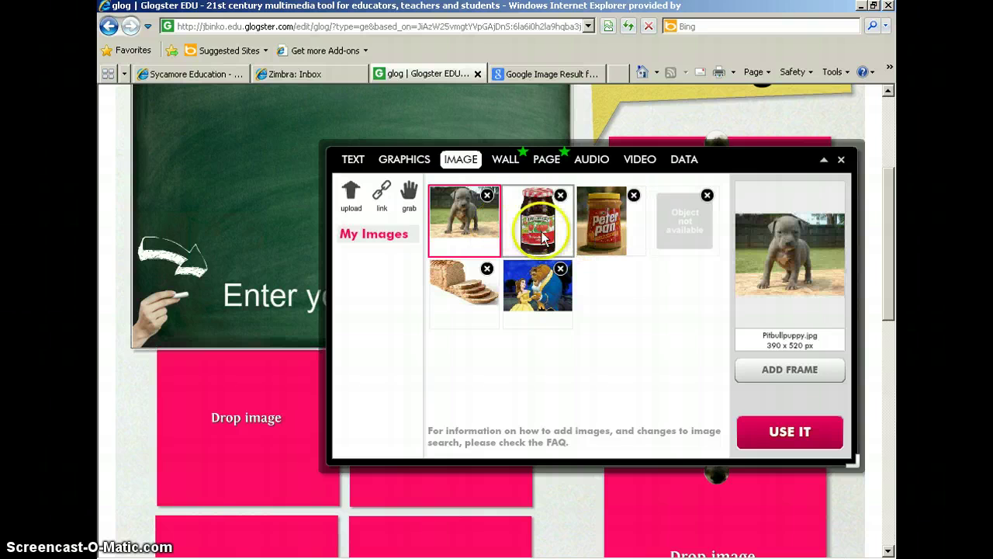
{"action": "left_click", "coordinate": [769, 368]}
{"action": "left_click", "coordinate": [512, 245]}
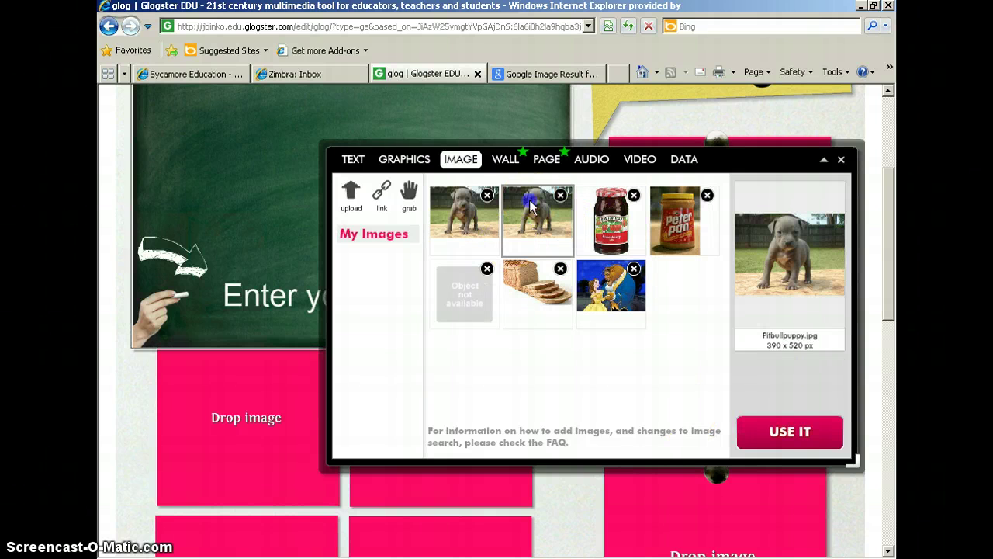
{"action": "left_click", "coordinate": [792, 431]}
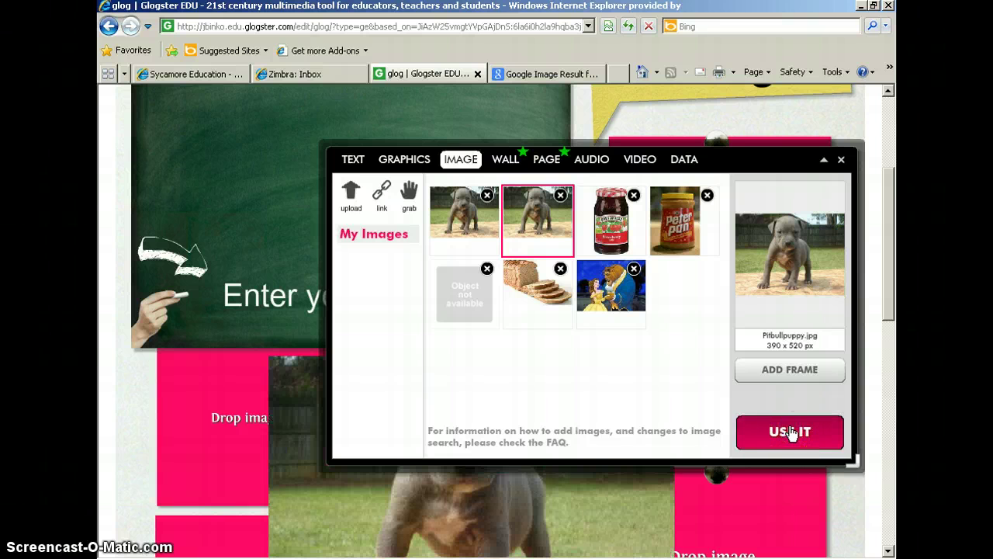
{"action": "left_click", "coordinate": [841, 163]}
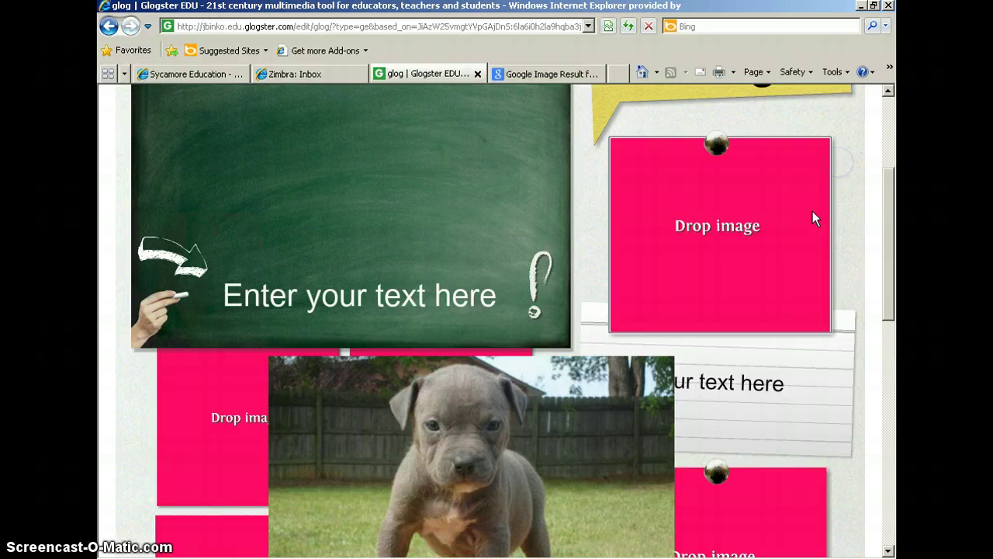
Step: Shrink the placed puppy photo and move it over the top-right image slot
{"action": "scroll", "coordinate": [721, 396], "scroll_direction": "down", "scroll_amount": 2}
{"action": "left_click", "coordinate": [589, 402]}
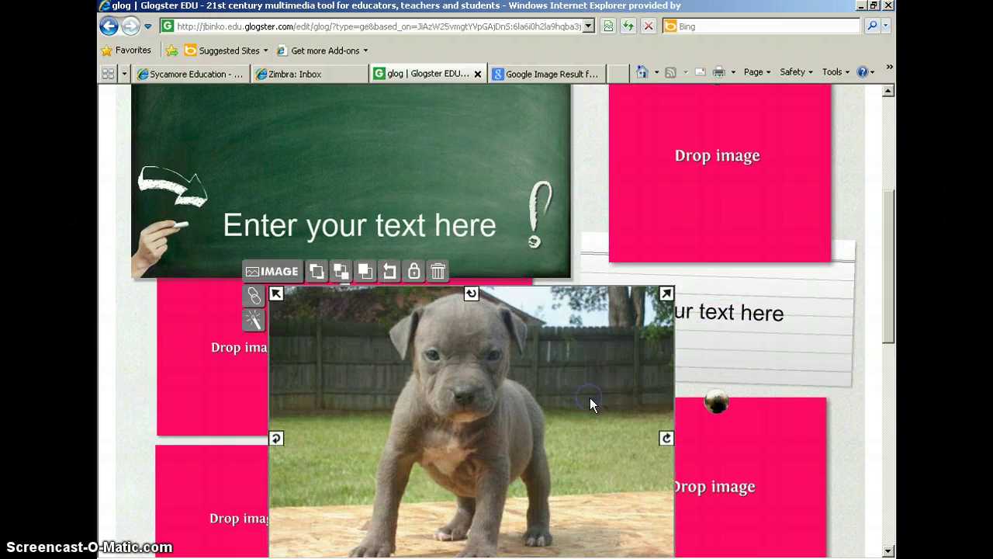
{"action": "left_click_drag", "start_coordinate": [665, 290], "coordinate": [507, 428]}
{"action": "left_click_drag", "start_coordinate": [463, 458], "coordinate": [782, 140]}
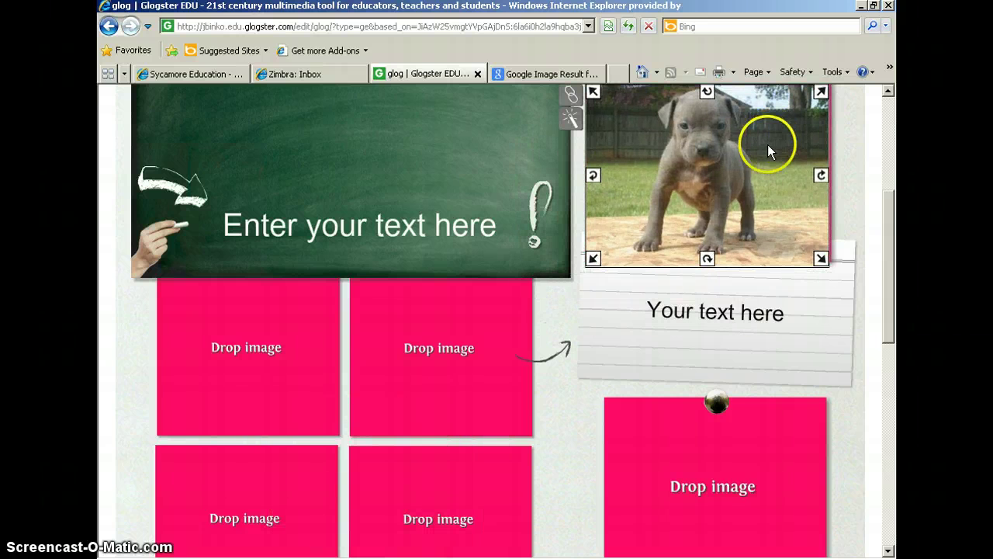